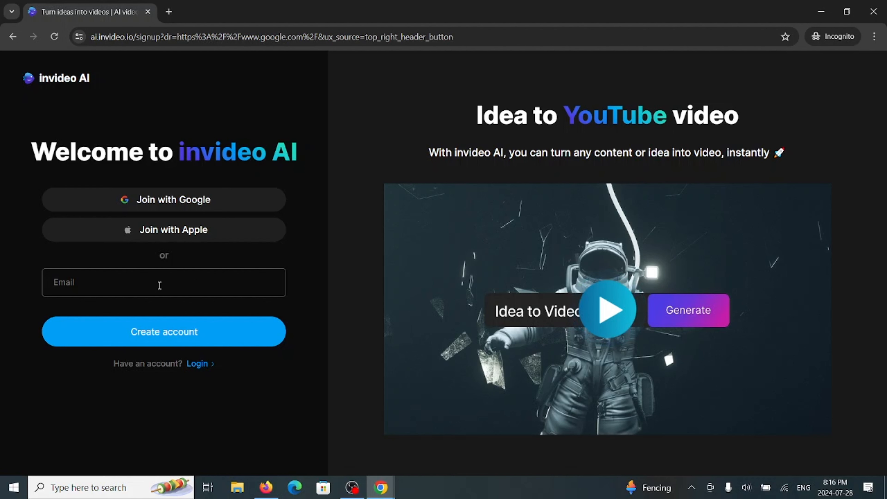
- Create an invideo AI account with the sign-up e-mail address and the login code sent to it
{"action": "key", "text": "ctrl+v"}
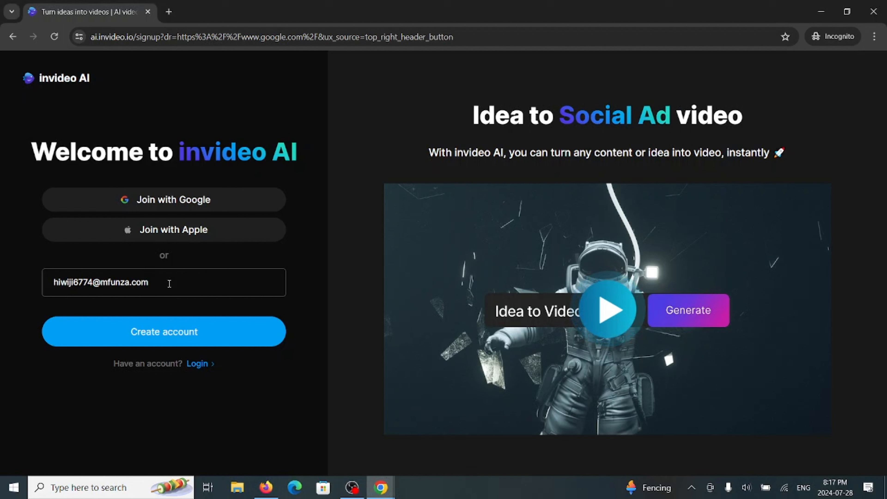
{"action": "left_click", "coordinate": [190, 338]}
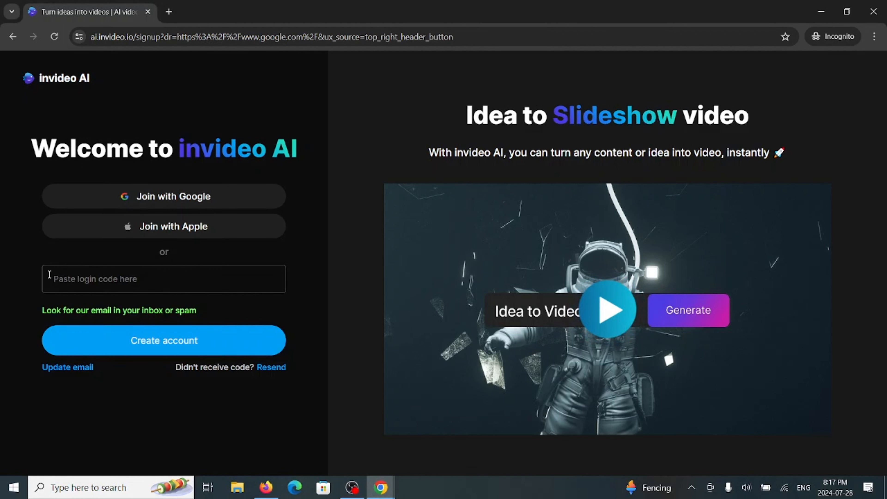
{"action": "left_click_drag", "start_coordinate": [214, 309], "coordinate": [63, 312]}
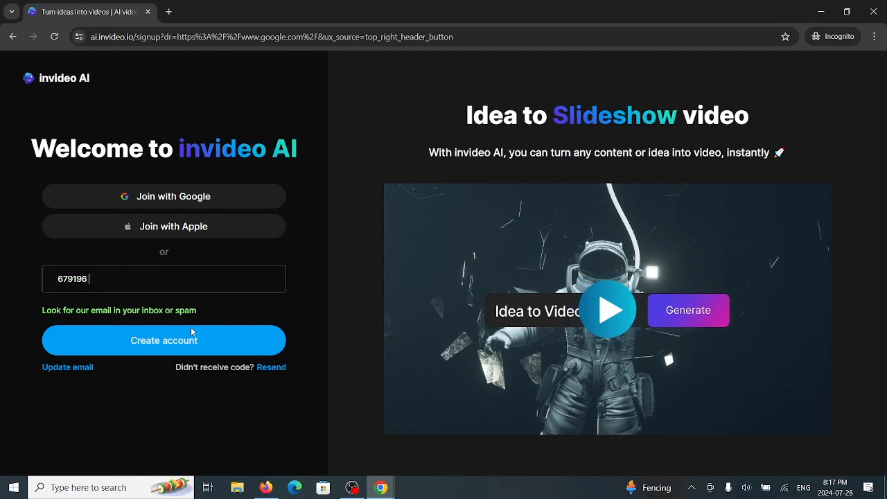
{"action": "left_click", "coordinate": [192, 331]}
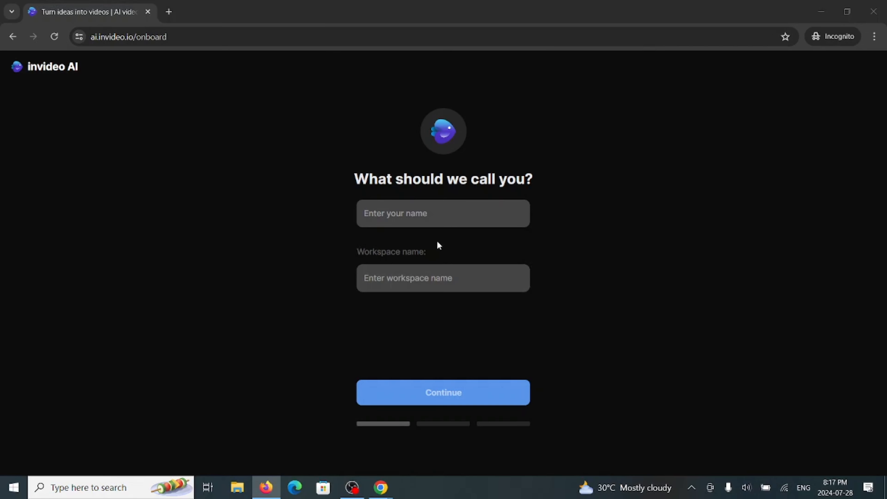
- Enter LearnVortex as the account's name and continue with the suggested workspace name
{"action": "left_click", "coordinate": [435, 214]}
{"action": "type", "text": "LearnVersey"}
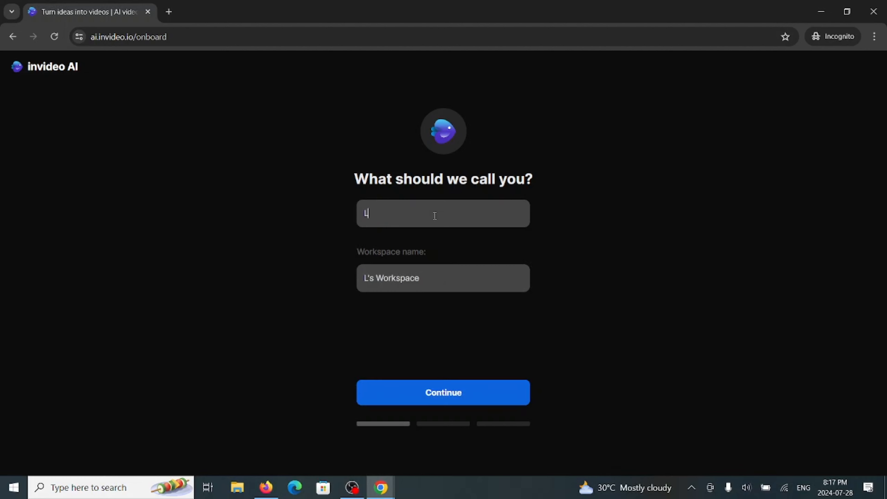
{"action": "left_click", "coordinate": [451, 395]}
- Complete the onboarding questions with YouTube as the discovery source and Content creation as the intended use
{"action": "left_click", "coordinate": [454, 215]}
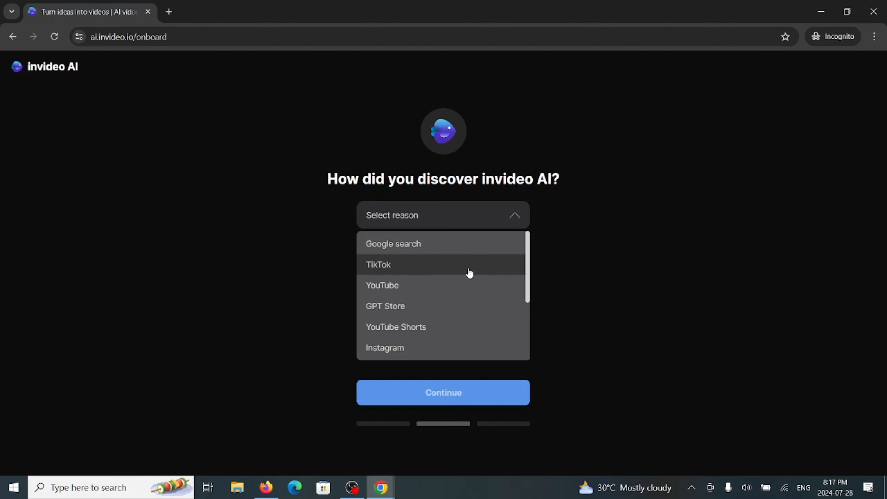
{"action": "left_click", "coordinate": [459, 284]}
{"action": "left_click", "coordinate": [453, 392]}
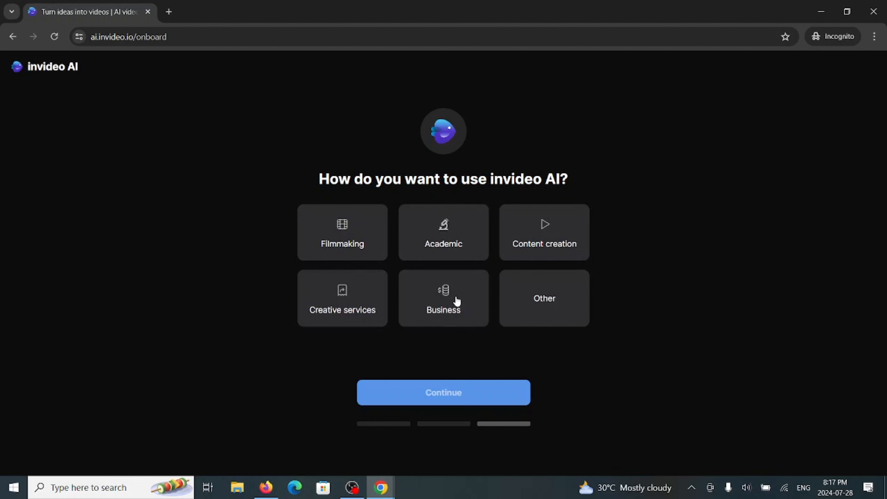
{"action": "left_click", "coordinate": [570, 246]}
{"action": "left_click", "coordinate": [499, 398]}
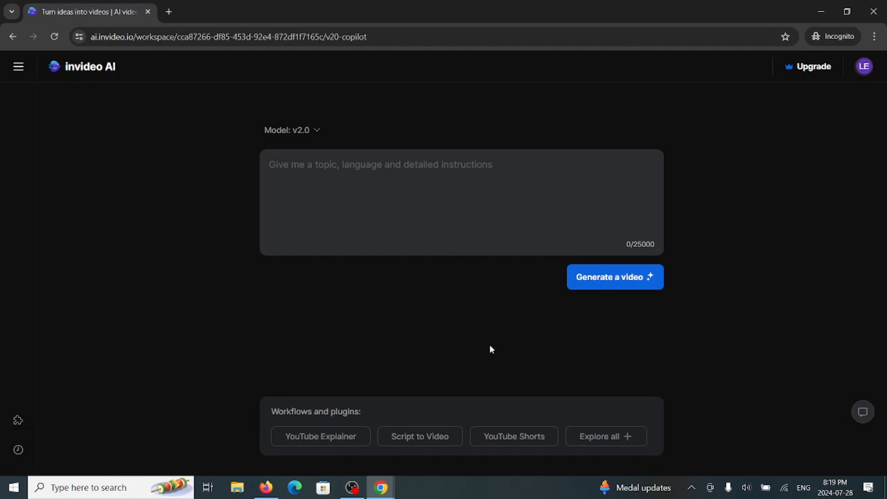
- Look through the full list of available workflows and plugins, closing it when done
{"action": "left_click_drag", "start_coordinate": [272, 408], "coordinate": [380, 409]}
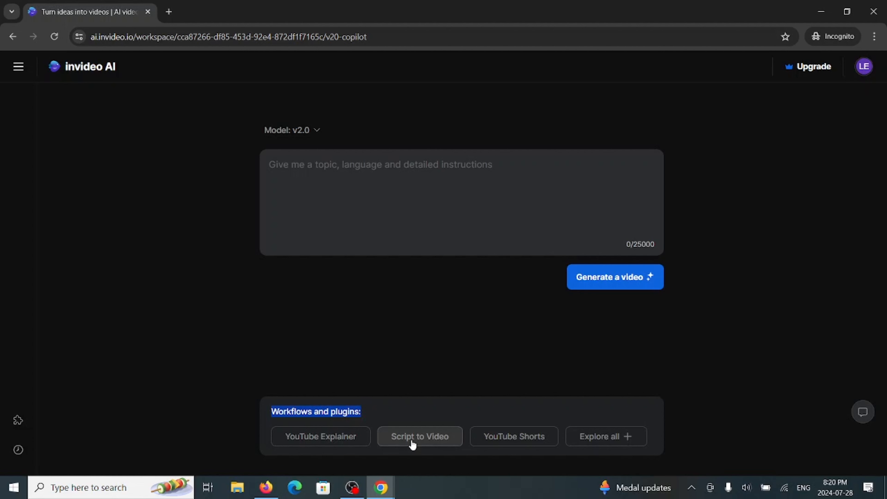
{"action": "left_click", "coordinate": [626, 442]}
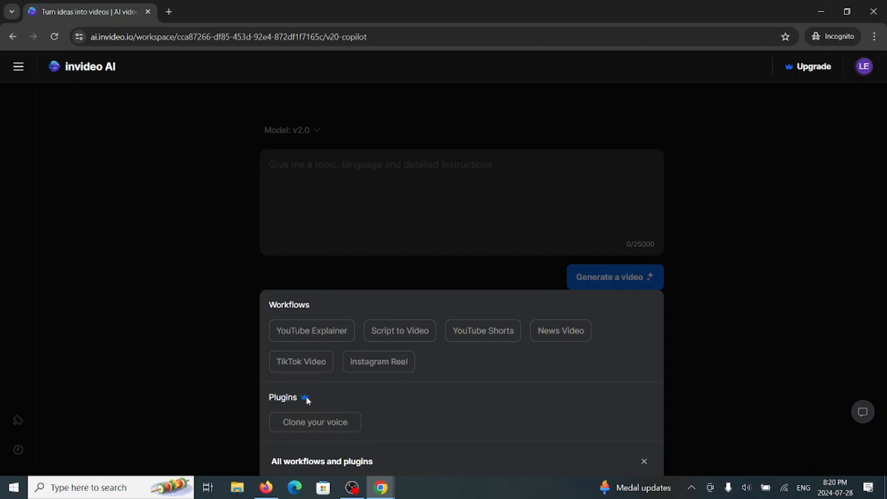
{"action": "left_click_drag", "start_coordinate": [278, 402], "coordinate": [270, 401]}
{"action": "left_click", "coordinate": [644, 462]}
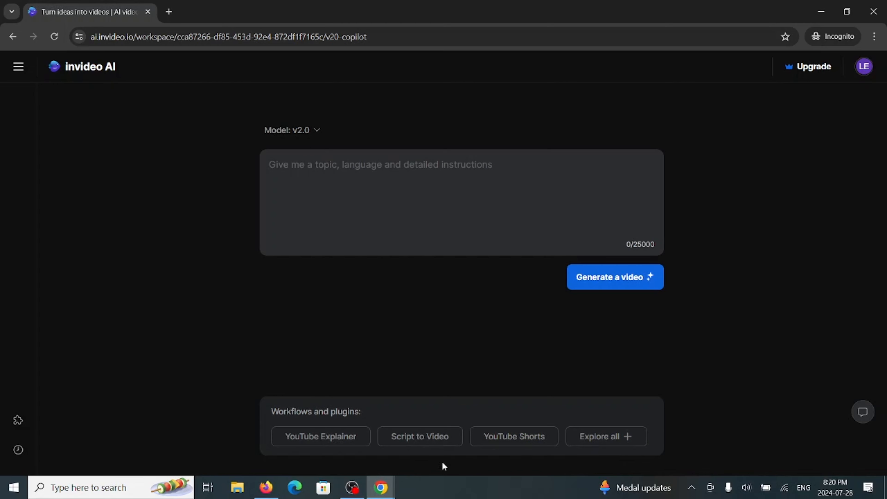
- Start a YouTube Explainer prompt and set the video length to 5 minutes
{"action": "left_click", "coordinate": [319, 447]}
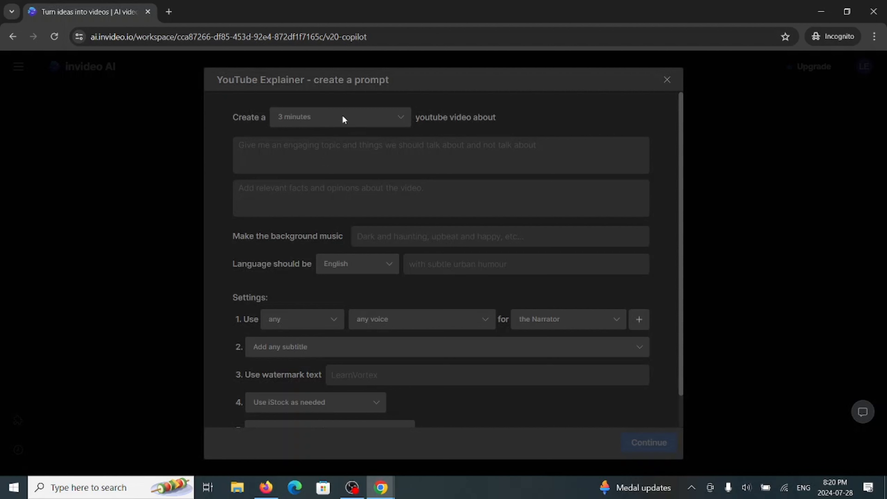
{"action": "left_click", "coordinate": [346, 118]}
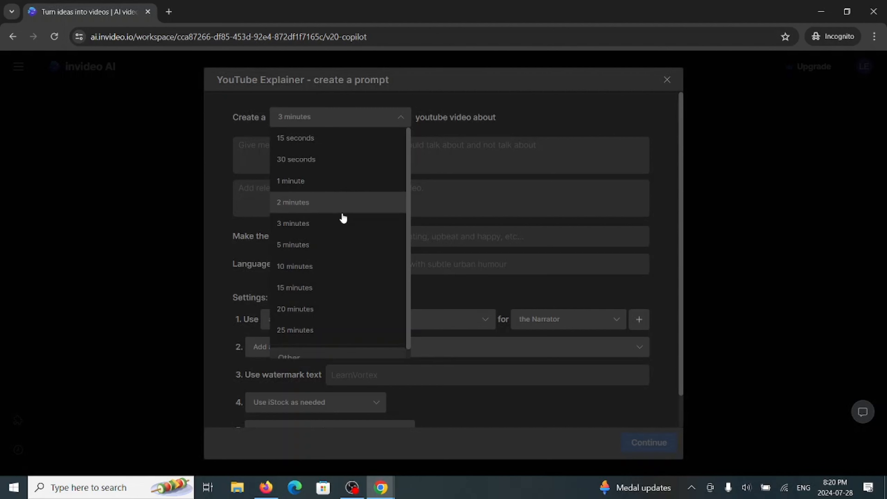
{"action": "left_click", "coordinate": [347, 246]}
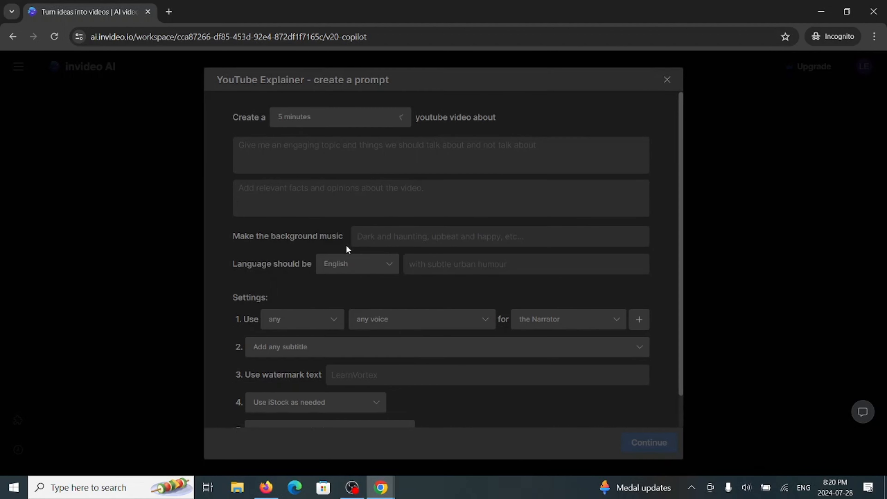
- Try the 25-minute video length and return the setting to 5 minutes
{"action": "scroll", "coordinate": [392, 77], "scroll_direction": "down", "scroll_amount": 1}
{"action": "scroll", "coordinate": [354, 168], "scroll_direction": "up", "scroll_amount": 1}
{"action": "left_click", "coordinate": [367, 119]}
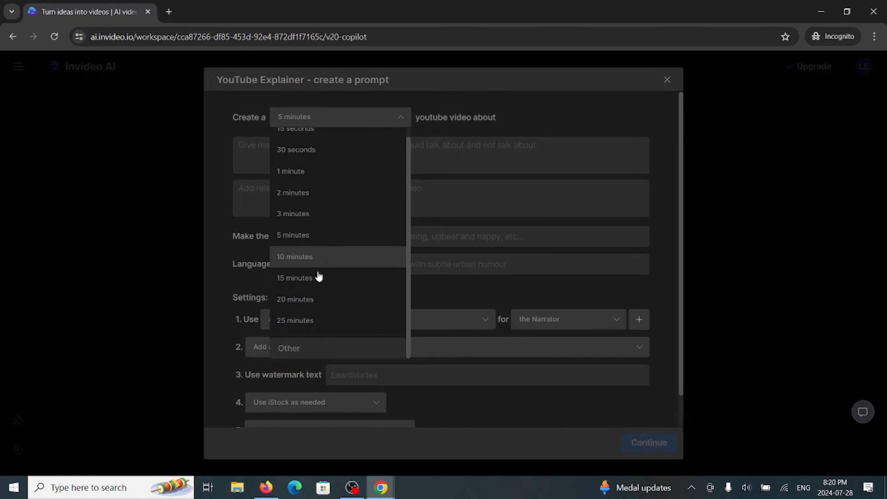
{"action": "left_click", "coordinate": [306, 344]}
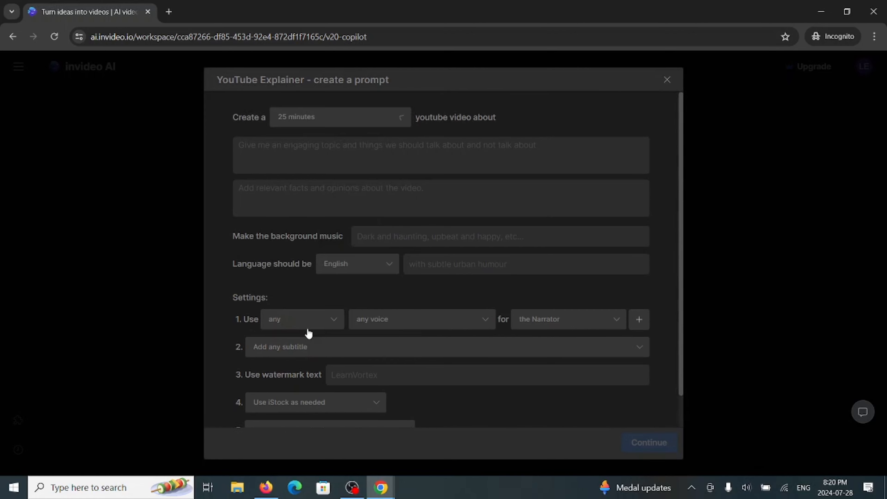
{"action": "left_click", "coordinate": [340, 117]}
{"action": "left_click", "coordinate": [346, 246]}
- Enter "Benefit of superfoods" as the topic of the YouTube video
{"action": "type", "text": "Benefito"}
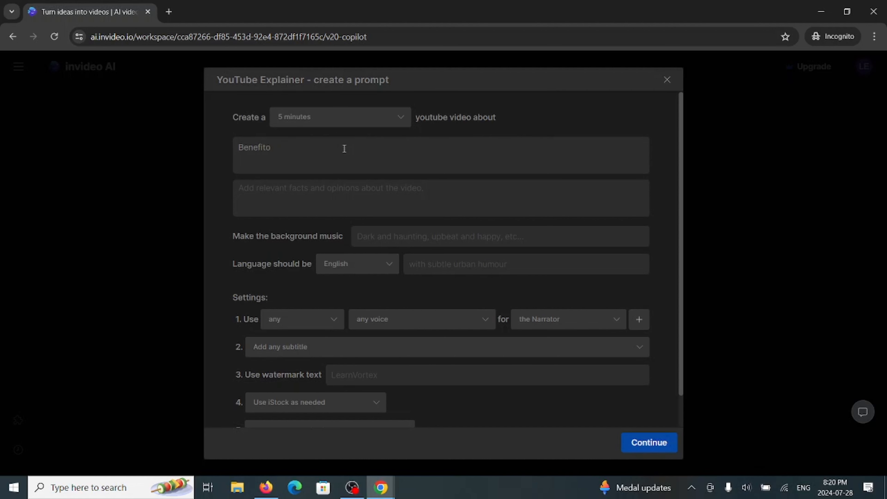
{"action": "type", "text": "gff superfoods"}
{"action": "left_click", "coordinate": [326, 189]}
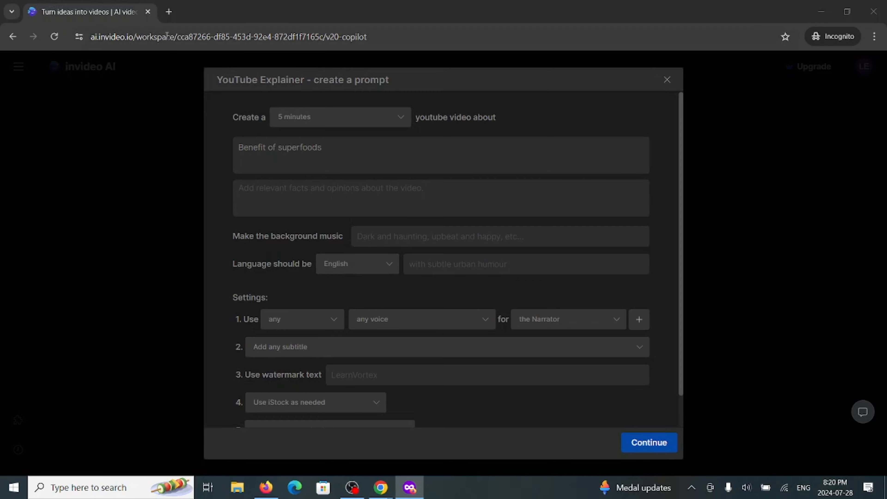
- Open ChatGPT in a new browser tab, checking the video topic in the invideo prompt form
{"action": "left_click", "coordinate": [169, 12]}
{"action": "type", "text": "c"}
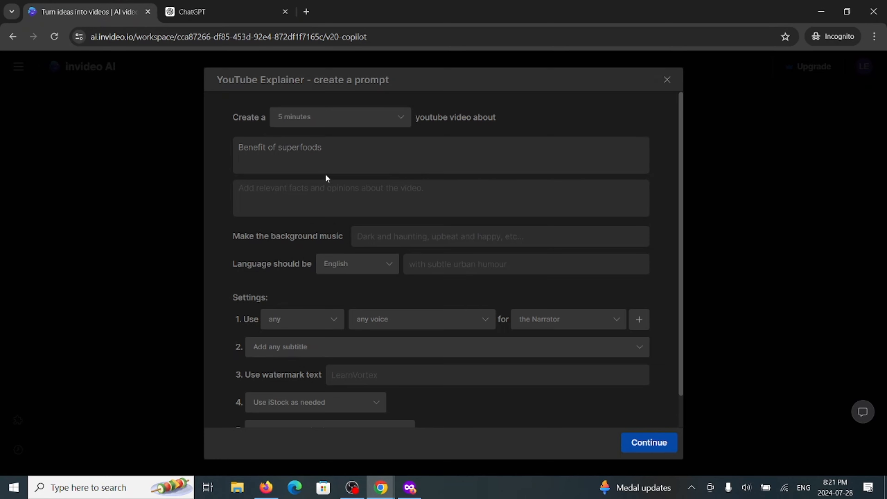
{"action": "left_click_drag", "start_coordinate": [331, 152], "coordinate": [316, 149]}
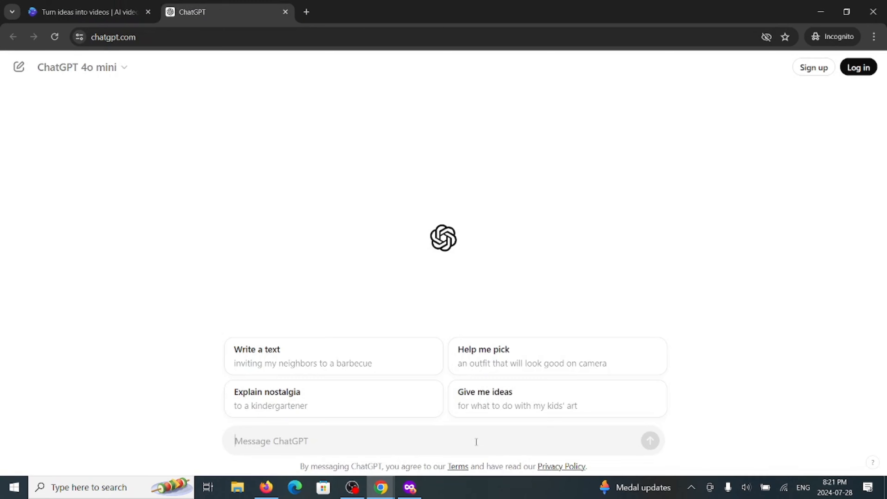
- Send ChatGPT the prompt "Write relevant facts about super foods"
{"action": "type", "text": "W"}
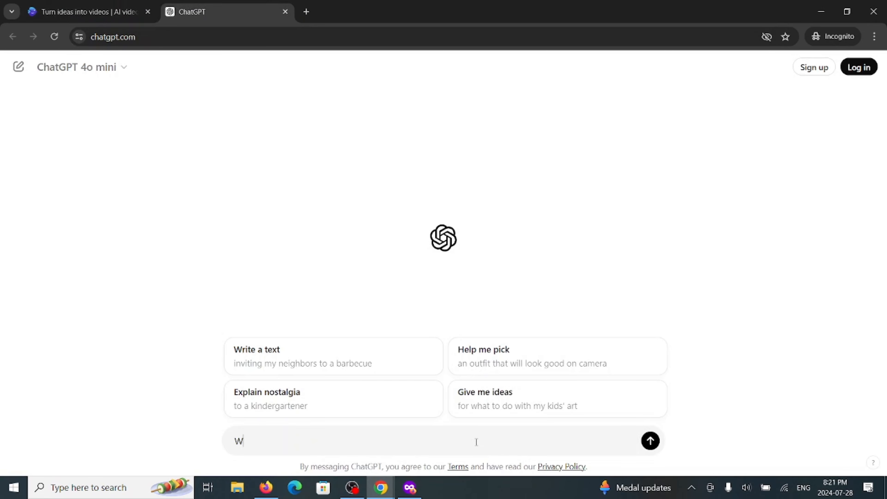
{"action": "type", "text": "rite about"}
{"action": "key", "text": "BackSpace"}
{"action": "key", "text": "BackSpace"}
{"action": "key", "text": "BackSpace"}
{"action": "key", "text": "BackSpace"}
{"action": "type", "text": "relevant facts about super"}
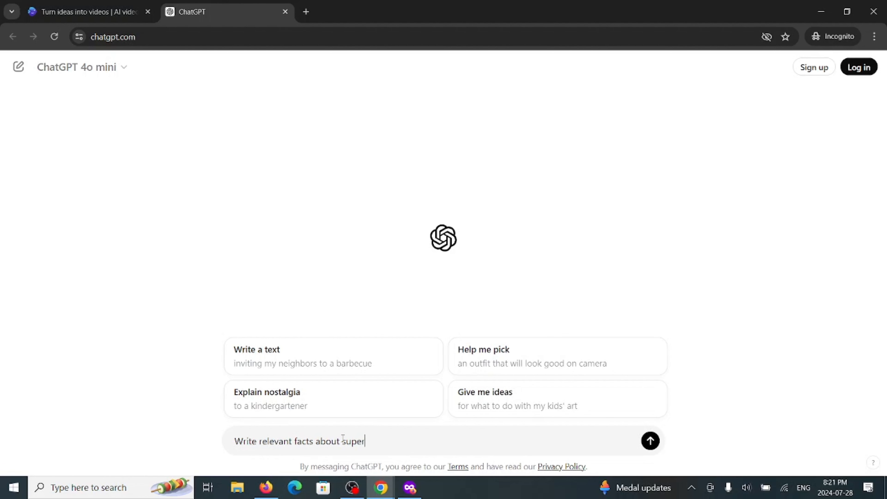
{"action": "type", "text": " foods"}
{"action": "left_click_drag", "start_coordinate": [342, 441], "coordinate": [396, 439]}
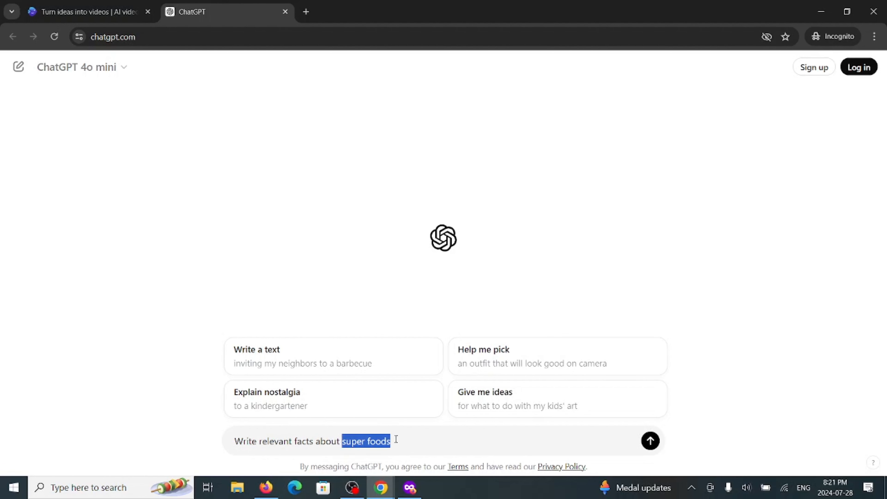
{"action": "left_click", "coordinate": [426, 442]}
{"action": "key", "text": "Return"}
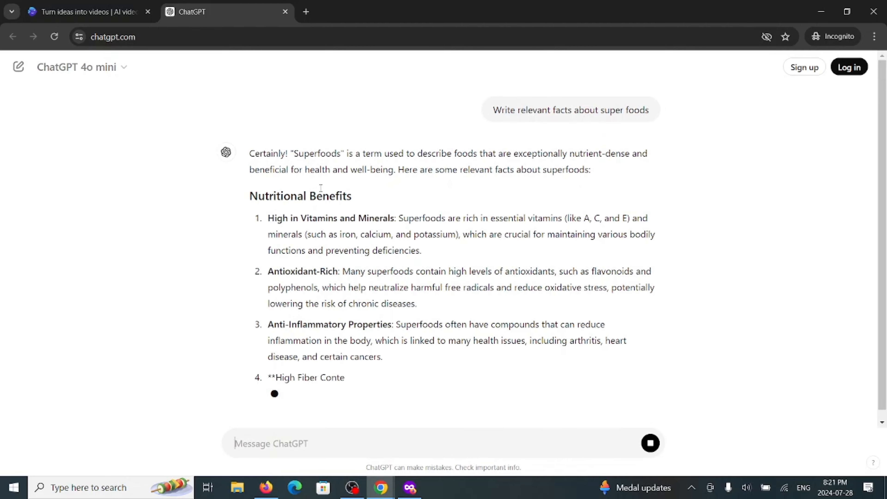
- Review and copy ChatGPT's superfoods facts, and paste them into the invideo prompt as the relevant facts and opinions
{"action": "scroll", "coordinate": [398, 347], "scroll_direction": "down", "scroll_amount": 2}
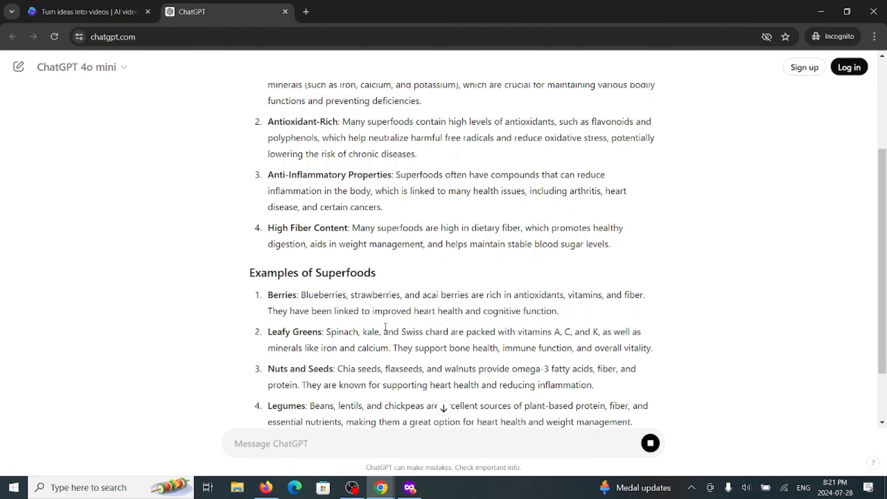
{"action": "scroll", "coordinate": [318, 148], "scroll_direction": "up", "scroll_amount": 5}
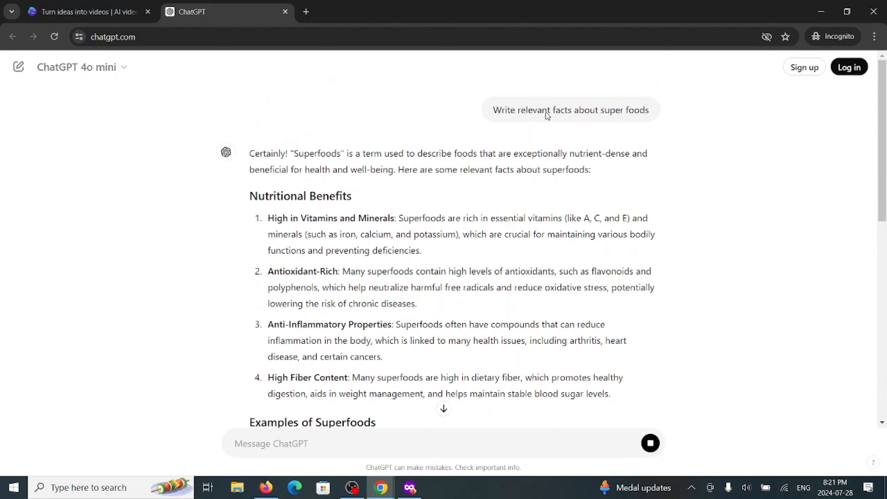
{"action": "left_click_drag", "start_coordinate": [493, 110], "coordinate": [667, 117]}
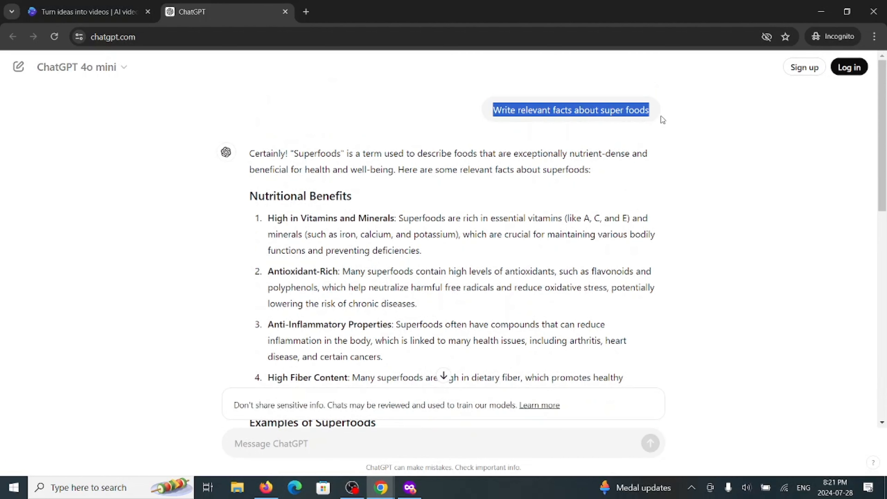
{"action": "left_click", "coordinate": [87, 487]}
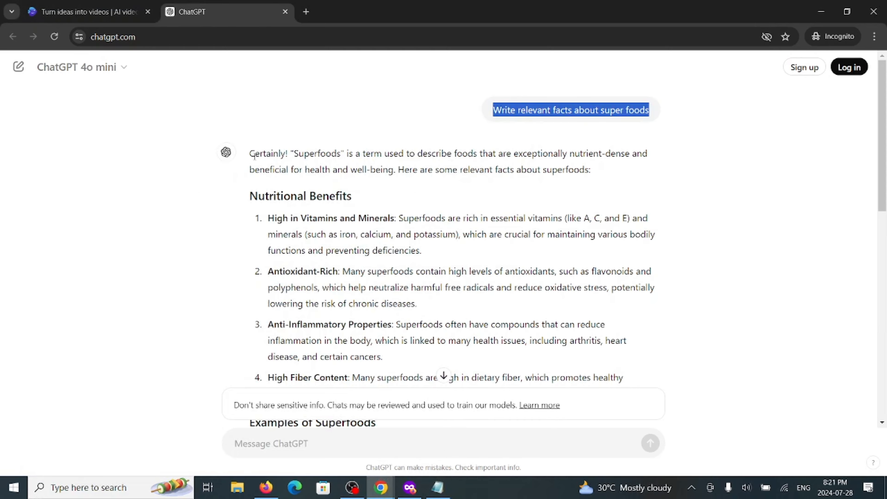
{"action": "left_click", "coordinate": [250, 154]}
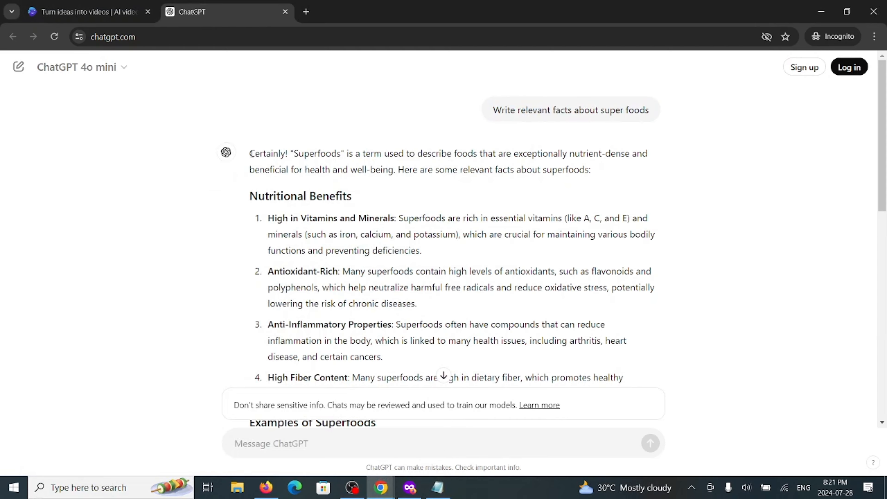
{"action": "left_click_drag", "start_coordinate": [254, 190], "coordinate": [603, 286]}
{"action": "left_click", "coordinate": [84, 11]}
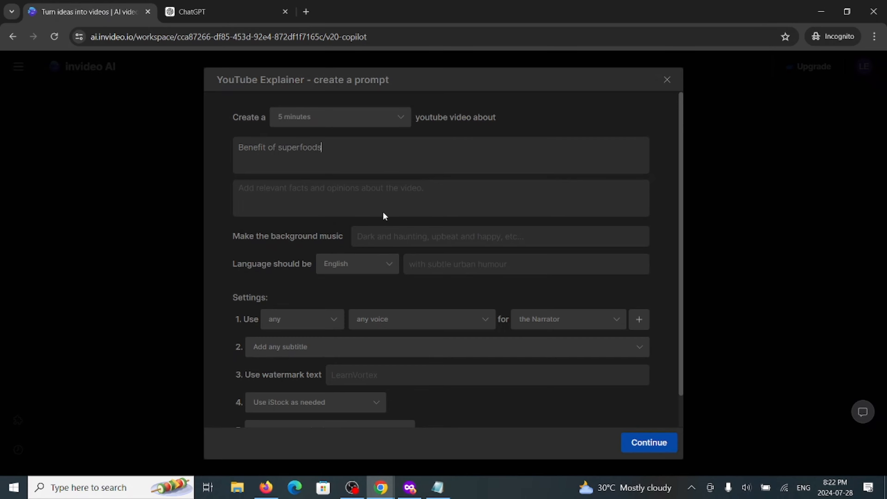
{"action": "key", "text": "ctrl+v"}
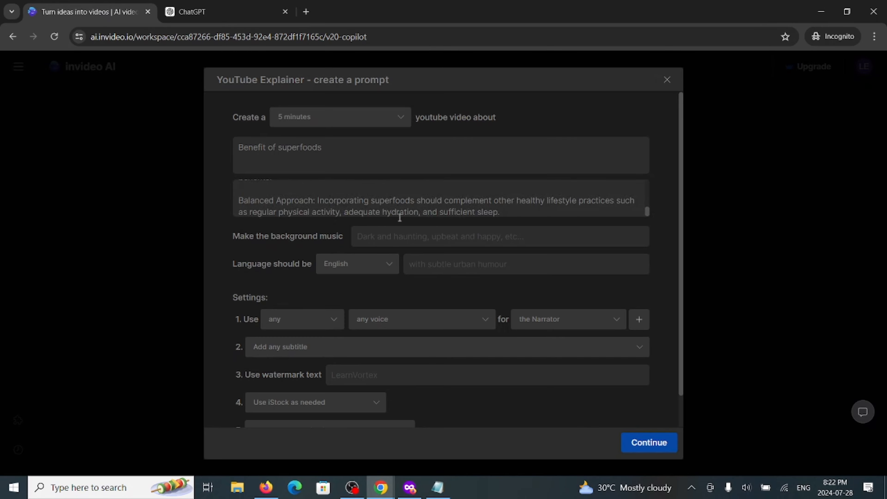
- Set the video's background music description to "Upbeat"
{"action": "scroll", "coordinate": [346, 268], "scroll_direction": "down", "scroll_amount": 1}
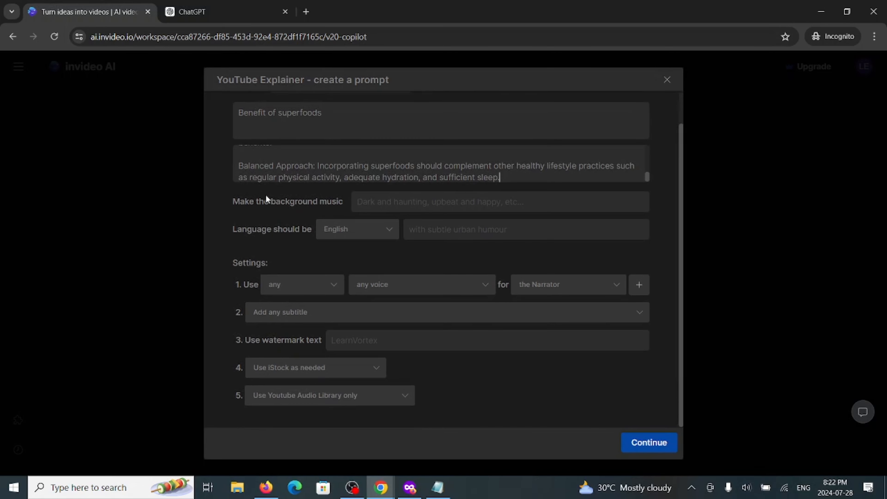
{"action": "left_click_drag", "start_coordinate": [260, 201], "coordinate": [380, 209]}
{"action": "left_click", "coordinate": [430, 203]}
{"action": "type", "text": "Upbeat"}
- Look through the languages offered for the video and place the cursor in the language style description
{"action": "left_click", "coordinate": [379, 232]}
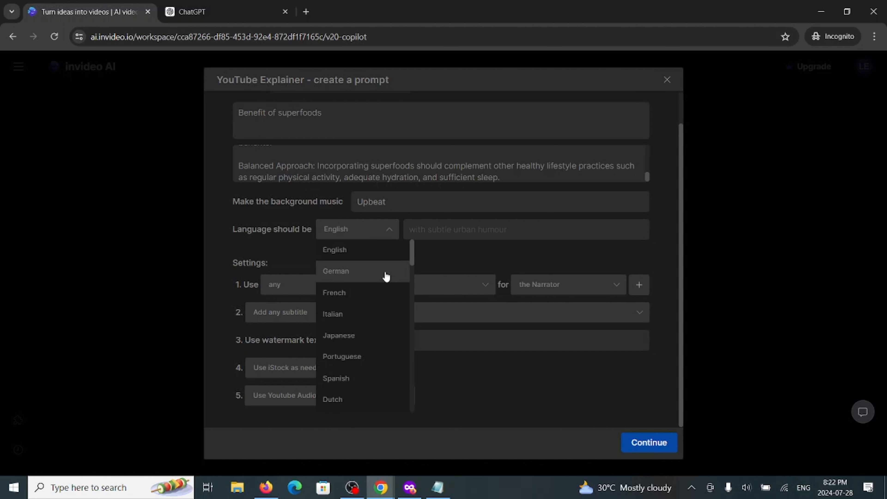
{"action": "scroll", "coordinate": [393, 319], "scroll_direction": "down", "scroll_amount": 3}
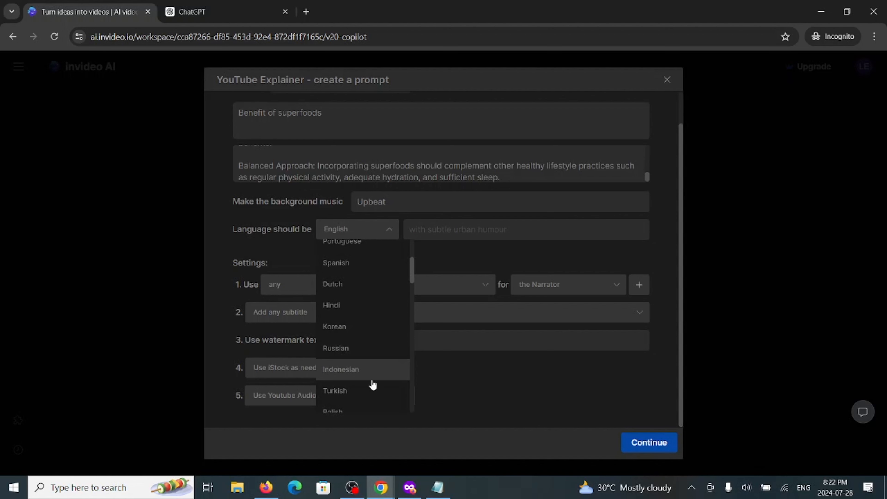
{"action": "scroll", "coordinate": [370, 384], "scroll_direction": "down", "scroll_amount": 3}
{"action": "left_click", "coordinate": [505, 233]}
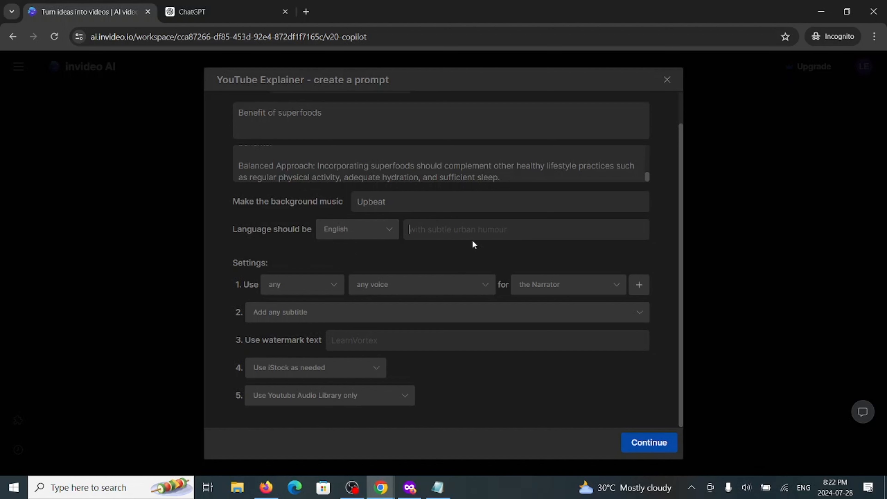
- Describe the language style as "add as humor as possible"
{"action": "type", "text": "add as humor as possible"}
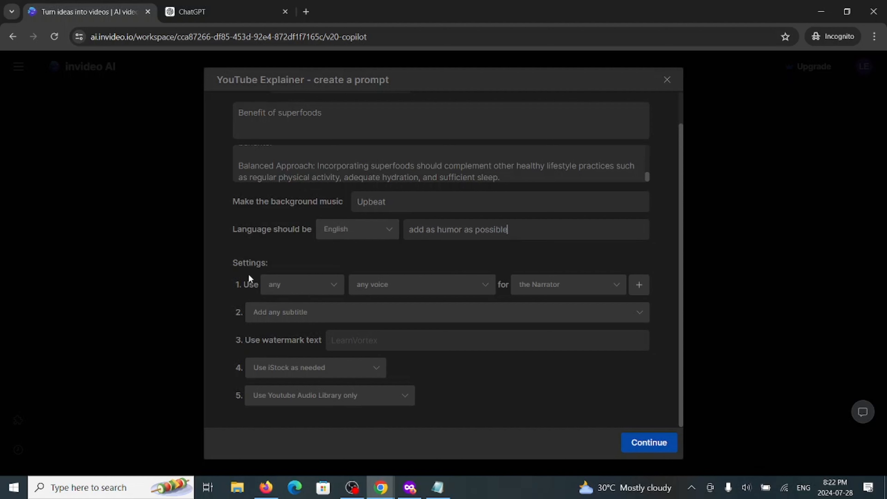
{"action": "left_click_drag", "start_coordinate": [249, 281], "coordinate": [368, 287]}
{"action": "left_click", "coordinate": [432, 273]}
- Assign a male, clear American voice to Speaker 1
{"action": "left_click", "coordinate": [326, 289]}
{"action": "left_click", "coordinate": [309, 331]}
{"action": "left_click", "coordinate": [397, 293]}
{"action": "left_click", "coordinate": [405, 331]}
{"action": "left_click", "coordinate": [599, 291]}
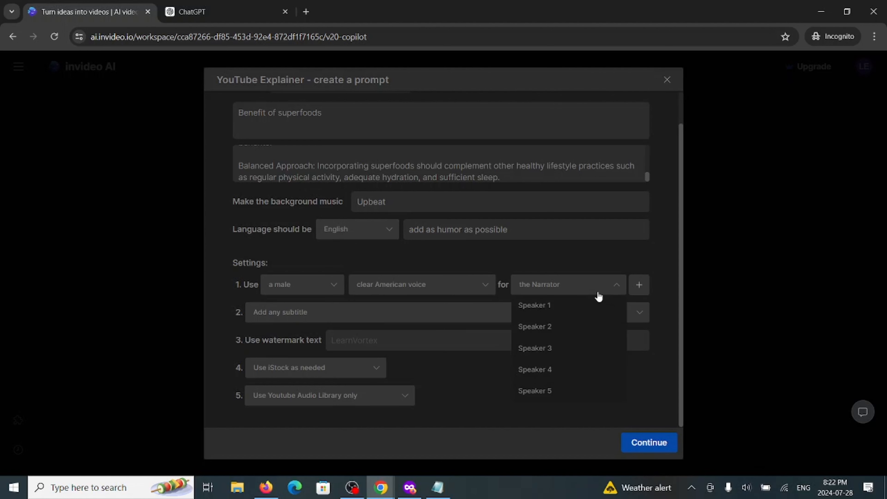
{"action": "left_click", "coordinate": [591, 306]}
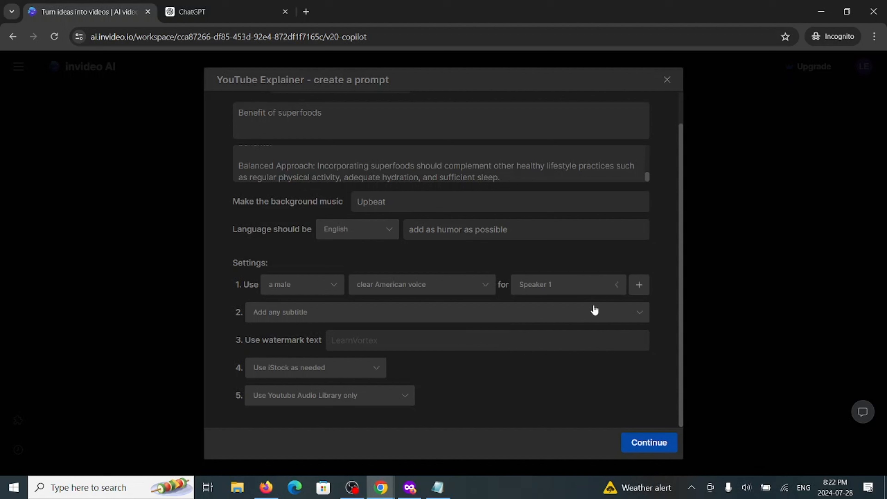
- Add a second voice setting: a male voice with a Californian accent for Speaker 2
{"action": "left_click", "coordinate": [644, 286]}
{"action": "left_click", "coordinate": [301, 314]}
{"action": "left_click", "coordinate": [302, 356]}
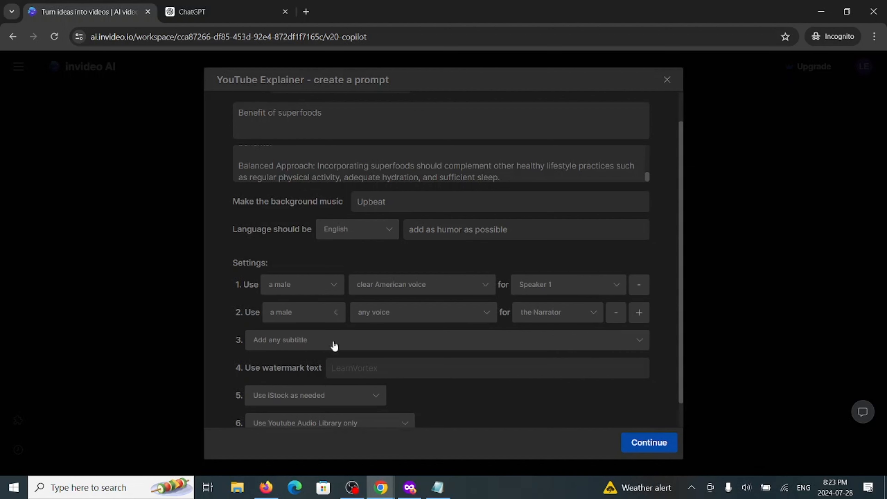
{"action": "left_click", "coordinate": [398, 315]}
{"action": "left_click", "coordinate": [412, 376]}
{"action": "left_click", "coordinate": [539, 321]}
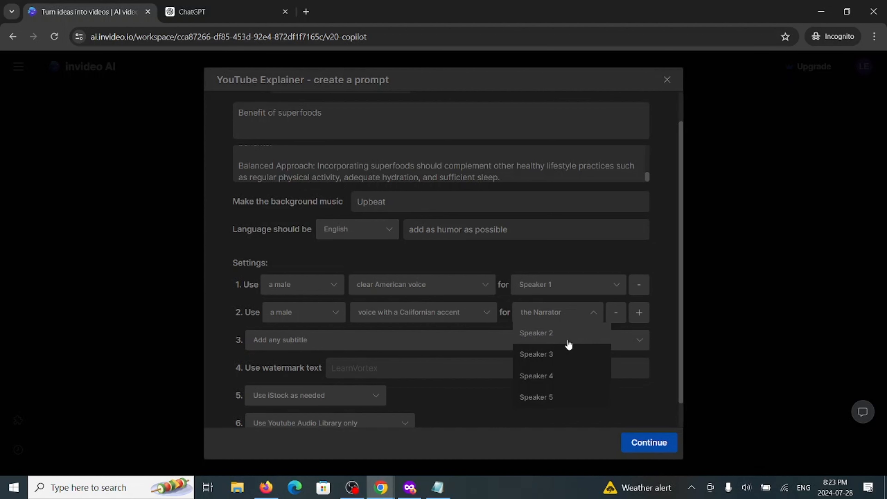
{"action": "left_click", "coordinate": [572, 335]}
- Add a third voice setting: a female voice with a New Yorker accent for the Narrator
{"action": "left_click", "coordinate": [639, 312]}
{"action": "left_click", "coordinate": [299, 344]}
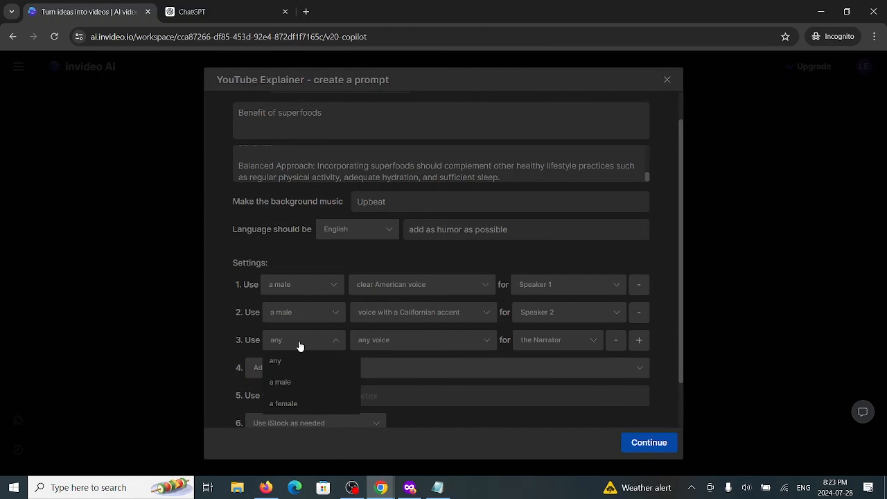
{"action": "left_click", "coordinate": [318, 404]}
{"action": "left_click", "coordinate": [461, 344]}
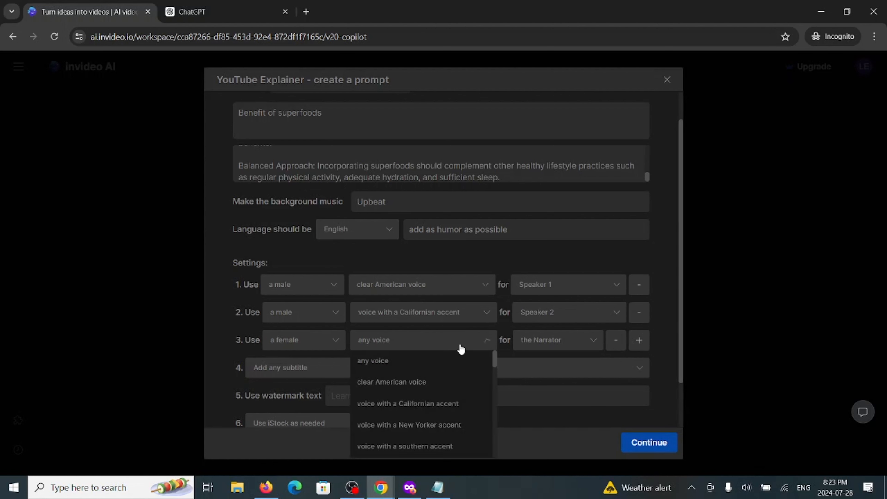
{"action": "left_click", "coordinate": [438, 425]}
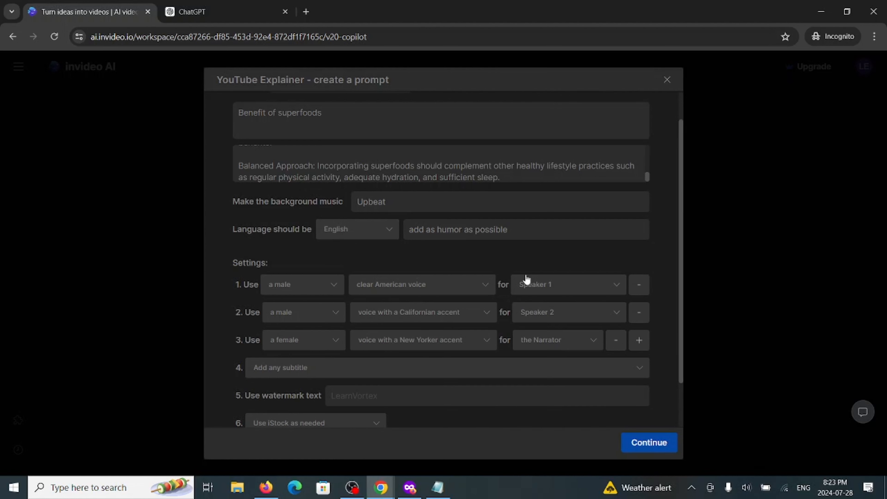
- Choose bold subtitles with popping effect for the video
{"action": "scroll", "coordinate": [464, 359], "scroll_direction": "down", "scroll_amount": 2}
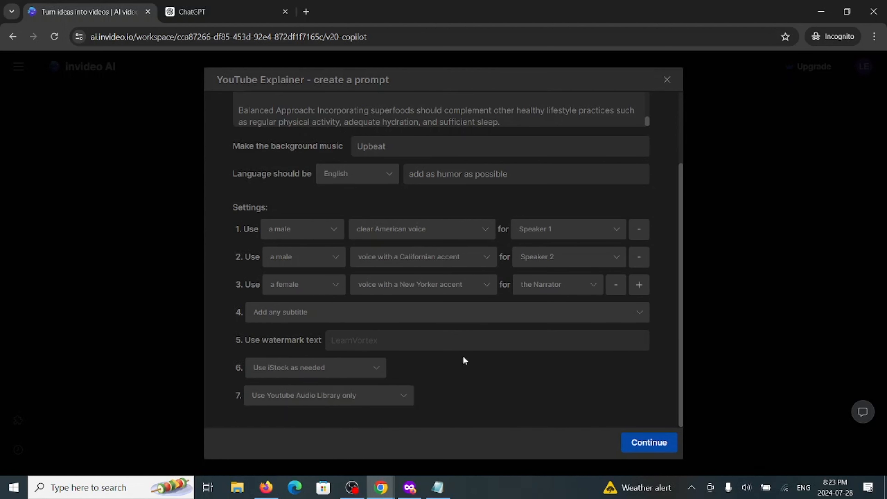
{"action": "left_click", "coordinate": [318, 316]}
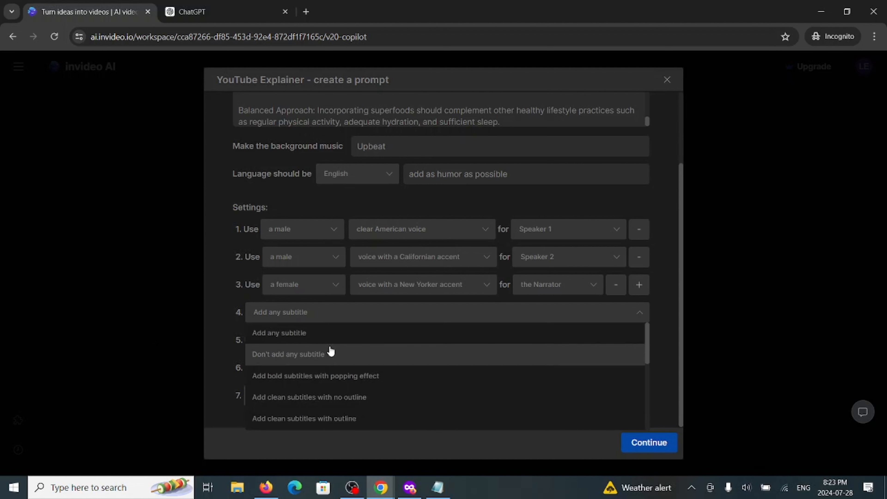
{"action": "left_click", "coordinate": [365, 376]}
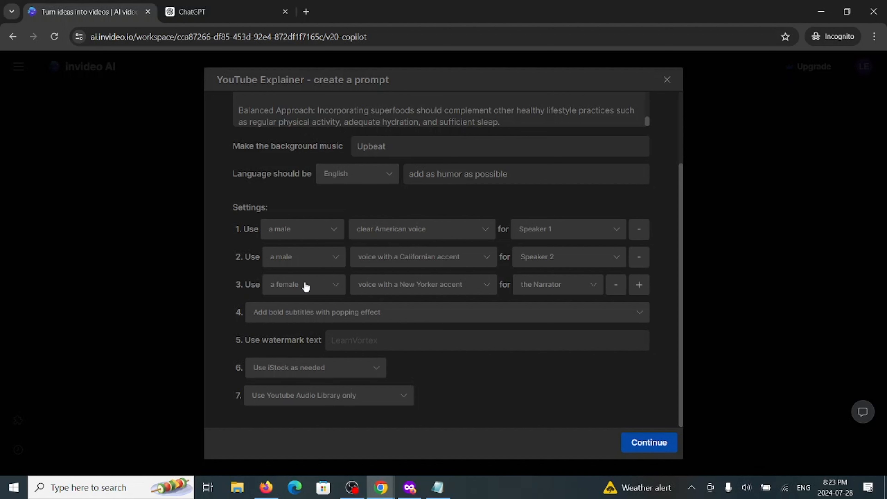
- Exclude iStock media and restrict the audio source to the YouTube Audio Library only
{"action": "left_click", "coordinate": [297, 371]}
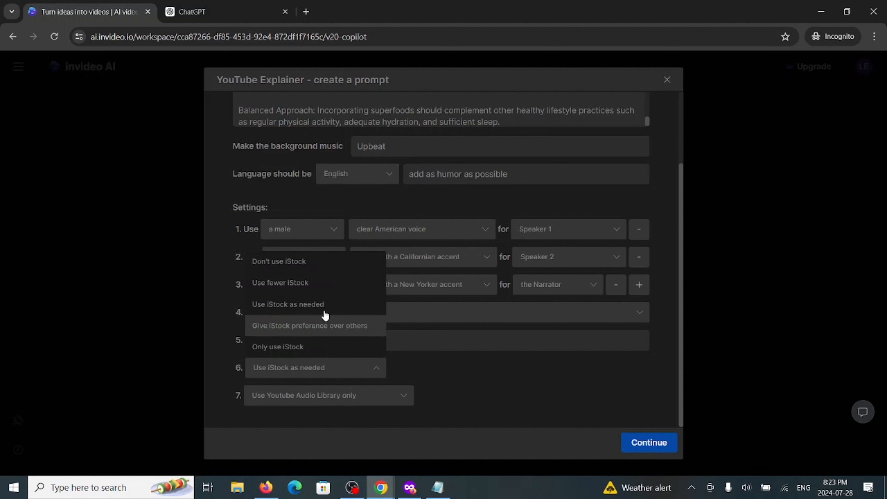
{"action": "left_click", "coordinate": [308, 269]}
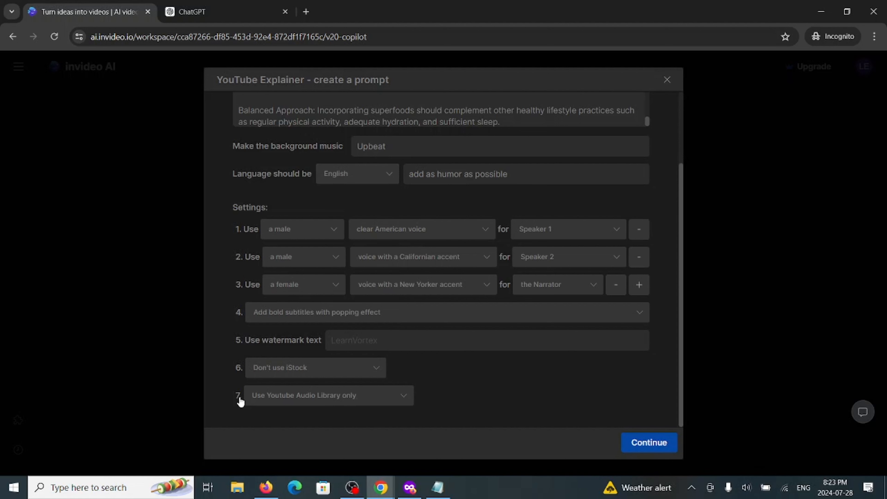
{"action": "left_click", "coordinate": [253, 403]}
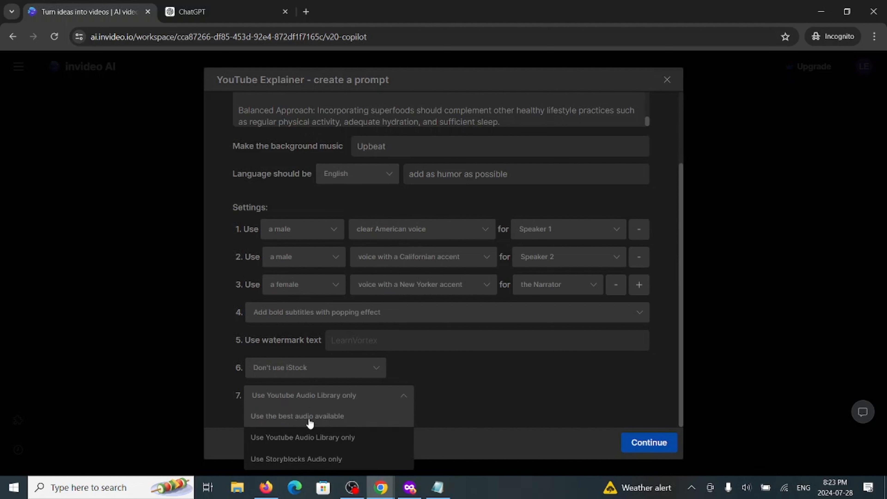
{"action": "left_click", "coordinate": [336, 435]}
- Review all the YouTube Explainer settings and continue so they are turned into the video prompt
{"action": "scroll", "coordinate": [550, 388], "scroll_direction": "up", "scroll_amount": 3}
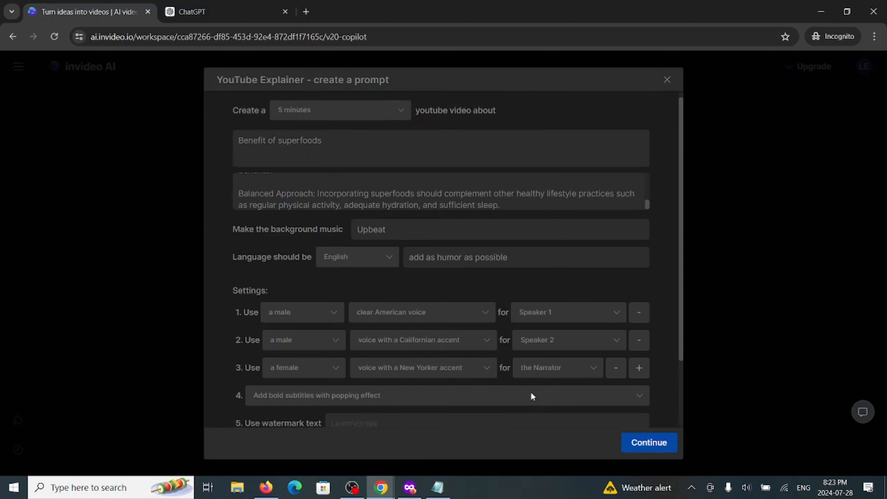
{"action": "scroll", "coordinate": [422, 289], "scroll_direction": "down", "scroll_amount": 3}
{"action": "scroll", "coordinate": [419, 122], "scroll_direction": "up", "scroll_amount": 3}
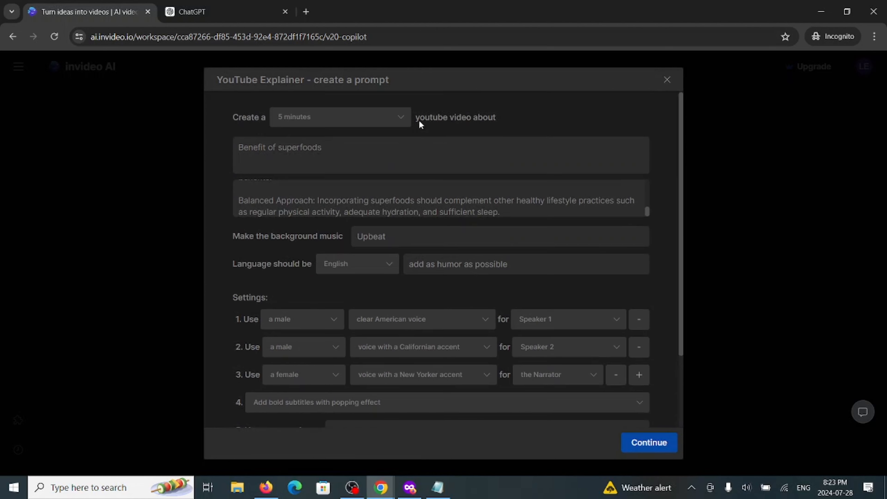
{"action": "scroll", "coordinate": [383, 154], "scroll_direction": "down", "scroll_amount": 3}
{"action": "scroll", "coordinate": [495, 171], "scroll_direction": "up", "scroll_amount": 3}
{"action": "left_click", "coordinate": [648, 447]}
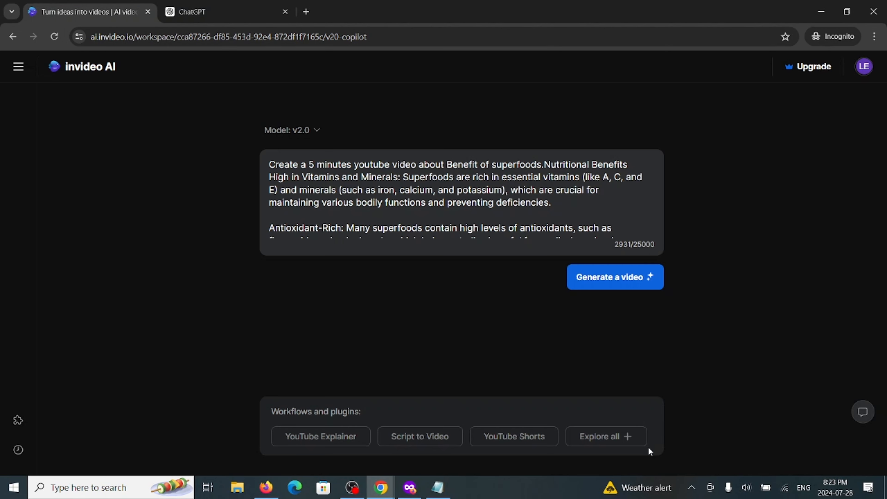
- Read through the composed prompt and generate the video from it
{"action": "right_click", "coordinate": [648, 447]}
{"action": "left_click", "coordinate": [555, 348]}
{"action": "scroll", "coordinate": [322, 172], "scroll_direction": "down", "scroll_amount": 15}
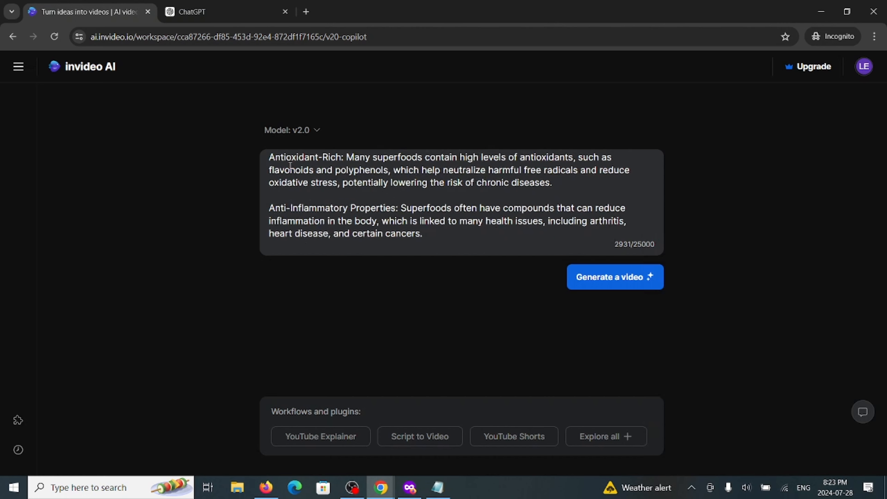
{"action": "scroll", "coordinate": [362, 227], "scroll_direction": "down", "scroll_amount": 3}
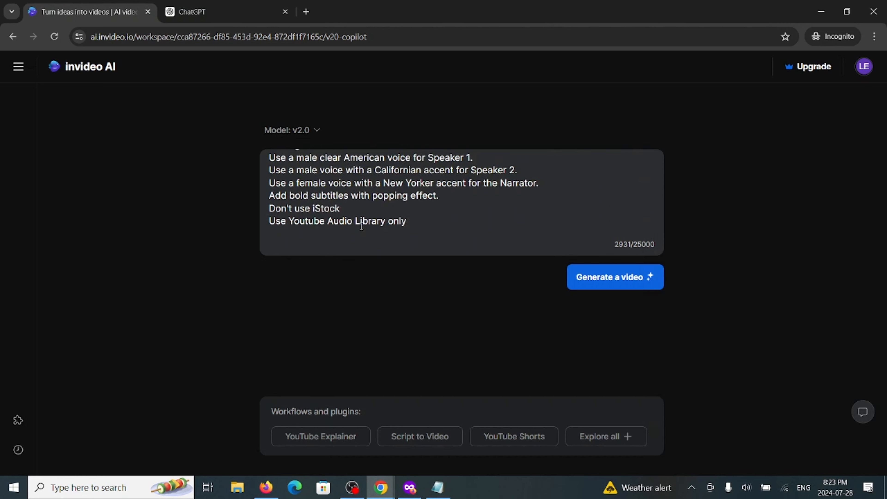
{"action": "scroll", "coordinate": [397, 205], "scroll_direction": "up", "scroll_amount": 20}
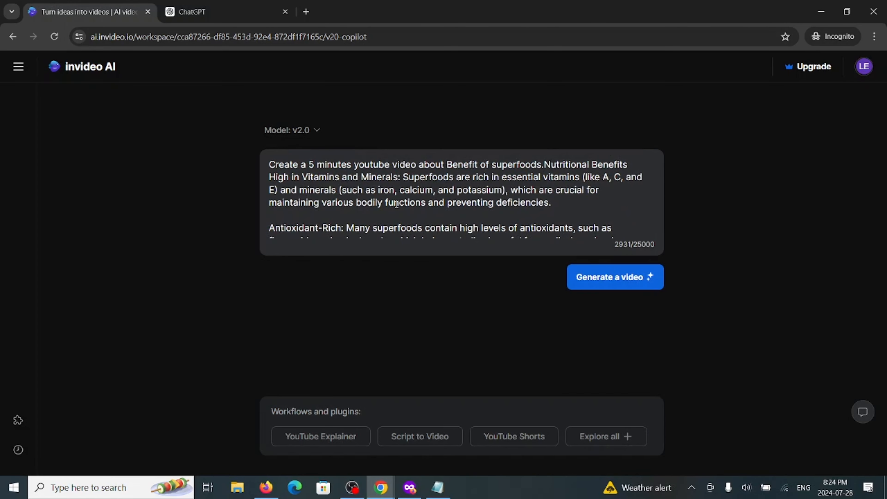
{"action": "left_click", "coordinate": [613, 281]}
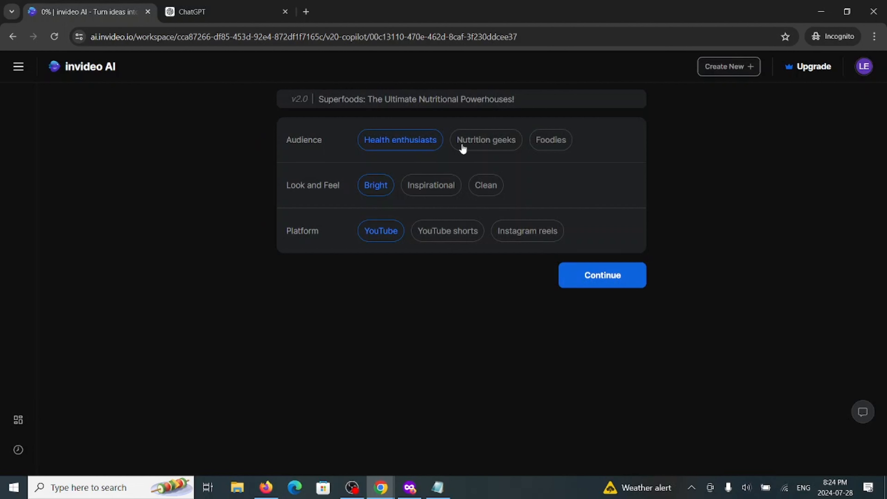
- Set the audience to Nutrition geeks and the look and feel to Inspirational, and continue with the video generation
{"action": "left_click", "coordinate": [492, 140]}
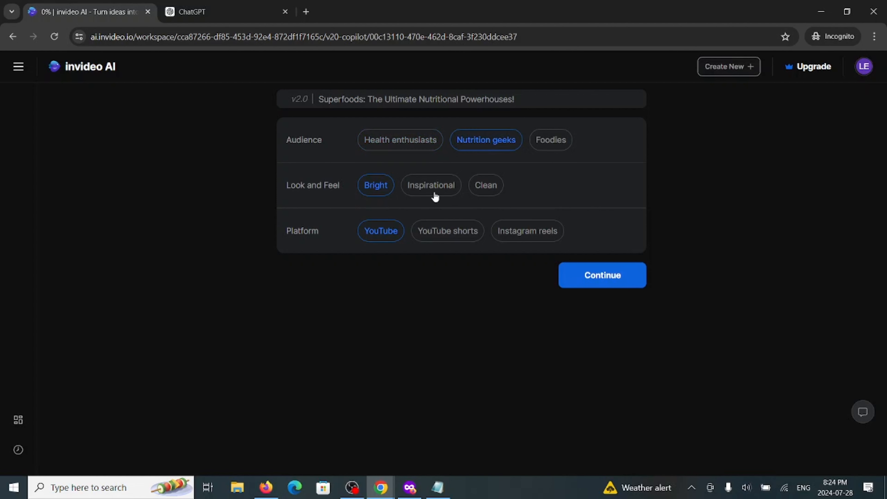
{"action": "left_click", "coordinate": [435, 196]}
{"action": "left_click", "coordinate": [599, 286]}
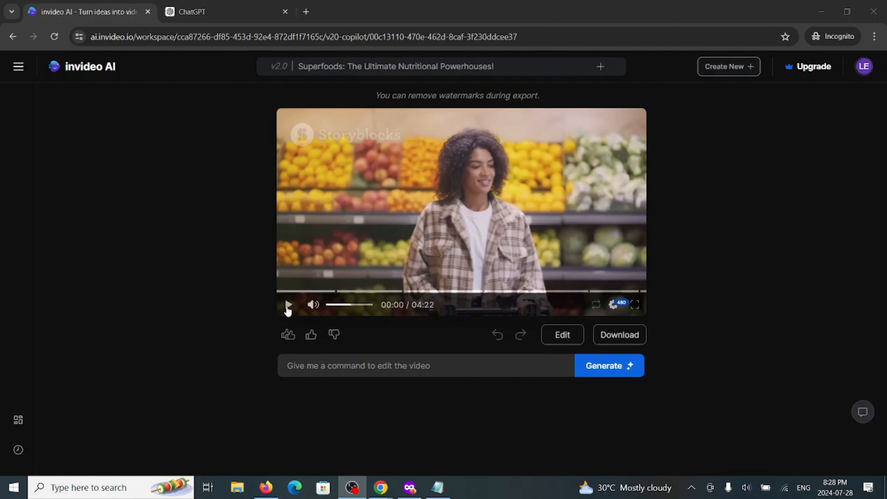
- Play a few seconds of the generated video, pause it, and view the suggested editing commands
{"action": "left_click", "coordinate": [287, 306]}
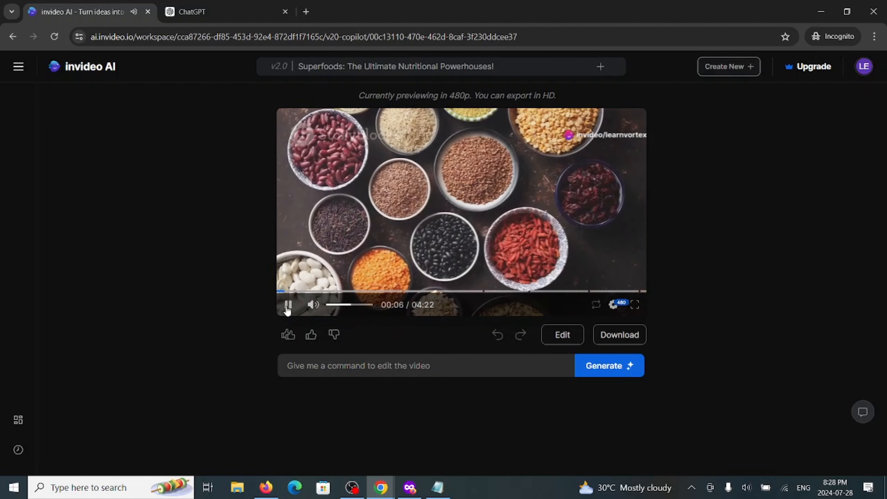
{"action": "left_click", "coordinate": [288, 306]}
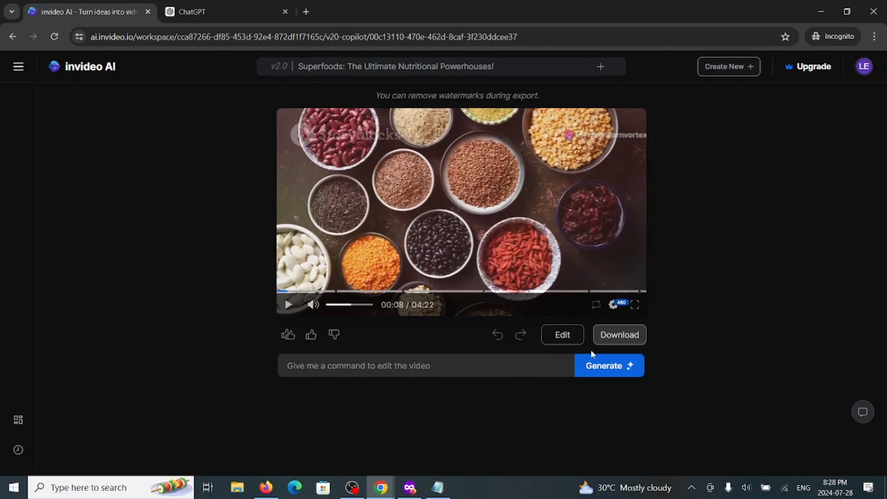
{"action": "left_click", "coordinate": [503, 362]}
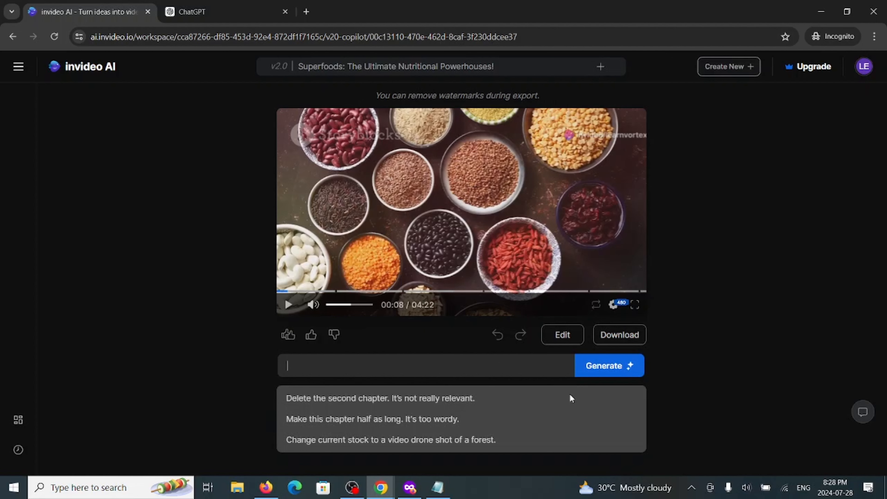
- Export the video at 1080p with stock watermarks and Normal invideo AI branding, and dismiss the file saving dialog
{"action": "left_click", "coordinate": [633, 336]}
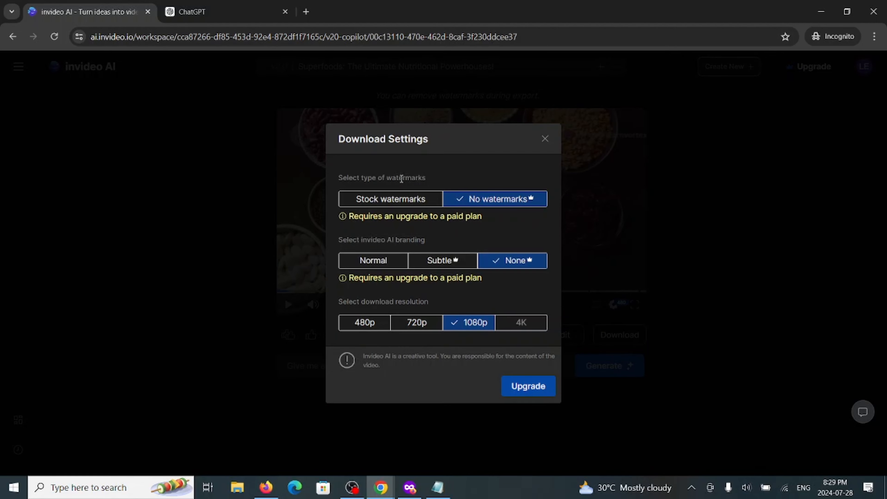
{"action": "left_click", "coordinate": [412, 206]}
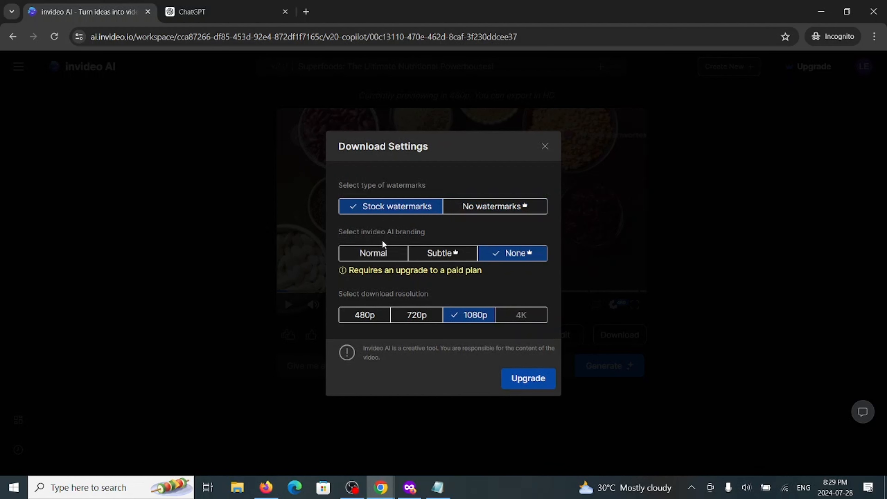
{"action": "left_click_drag", "start_coordinate": [386, 230], "coordinate": [424, 231]}
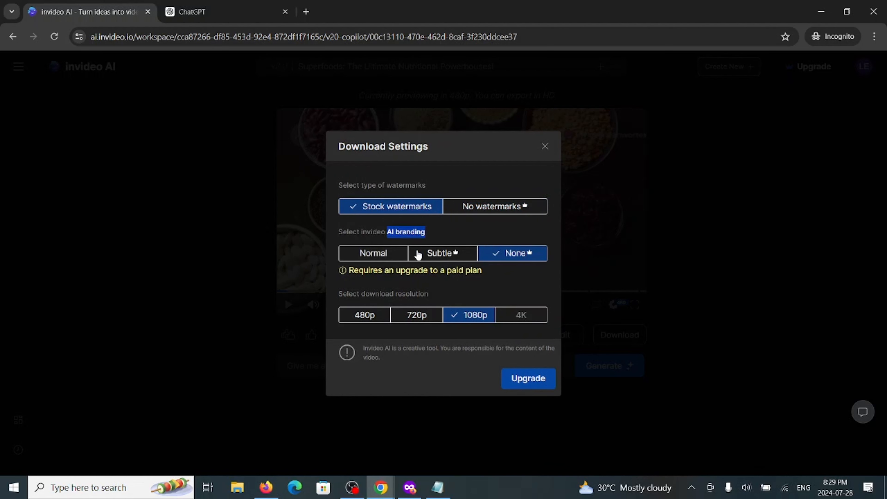
{"action": "left_click", "coordinate": [381, 253]}
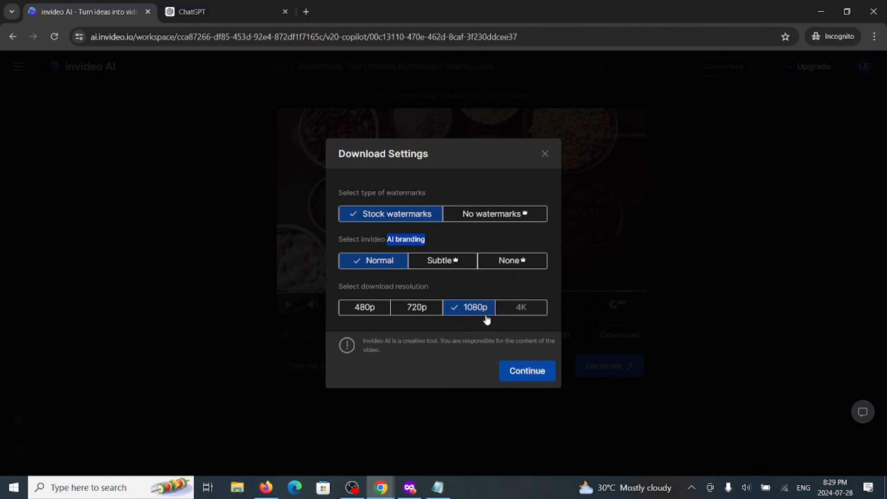
{"action": "left_click", "coordinate": [542, 376]}
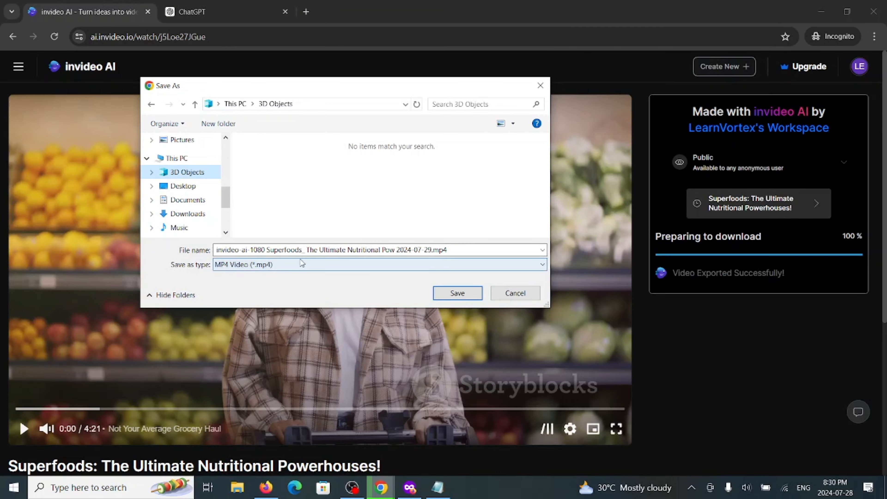
{"action": "left_click", "coordinate": [462, 296]}
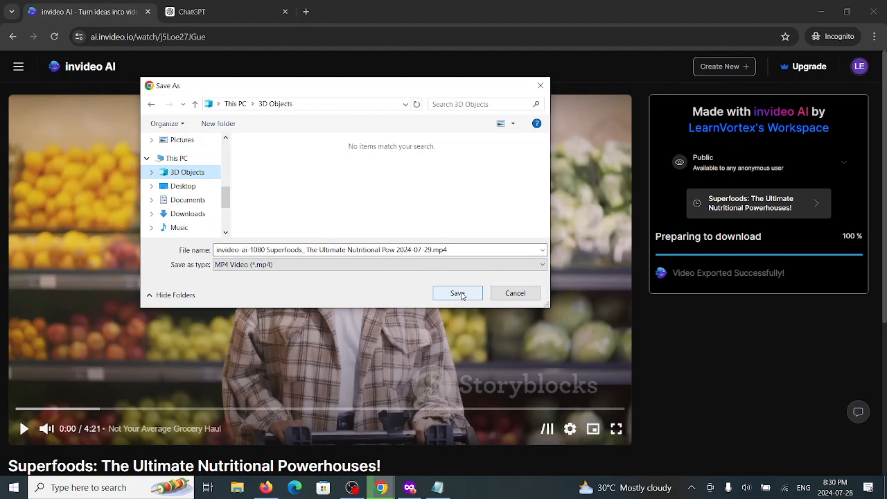
{"action": "left_click", "coordinate": [508, 295]}
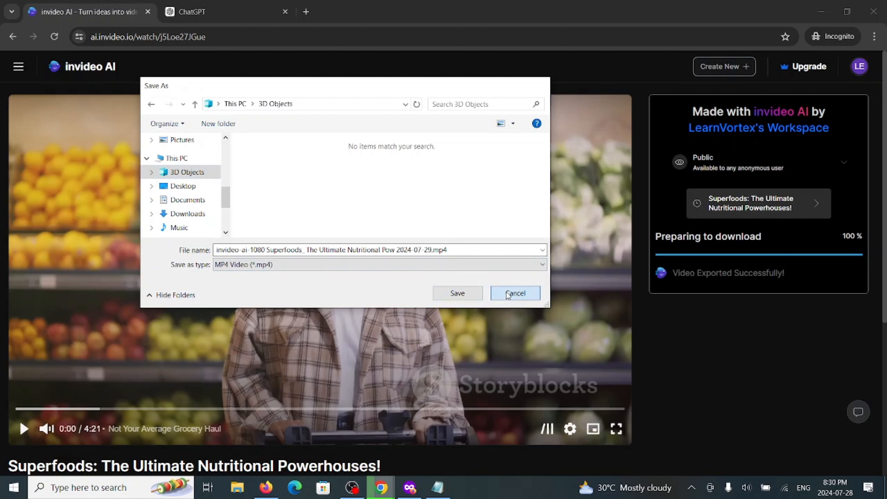
- Examine the exported video's page, including its description and the timestamped chapter outline
{"action": "scroll", "coordinate": [682, 333], "scroll_direction": "down", "scroll_amount": 3}
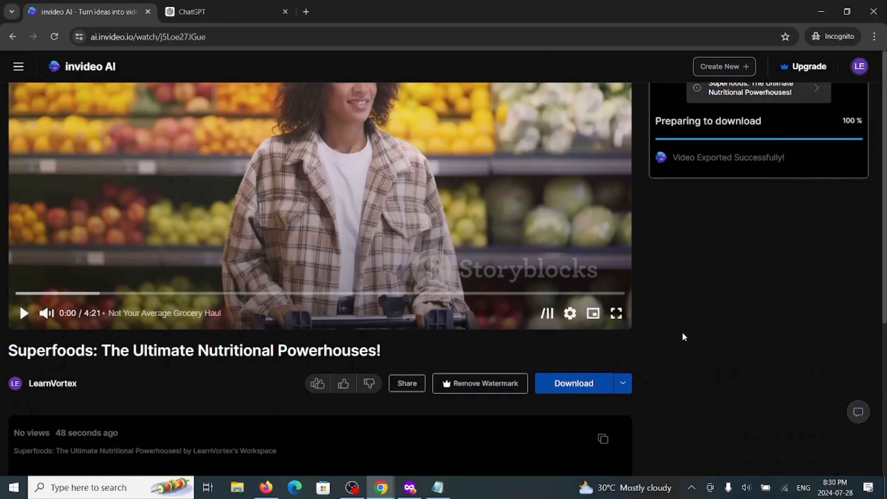
{"action": "scroll", "coordinate": [683, 326], "scroll_direction": "down", "scroll_amount": 3}
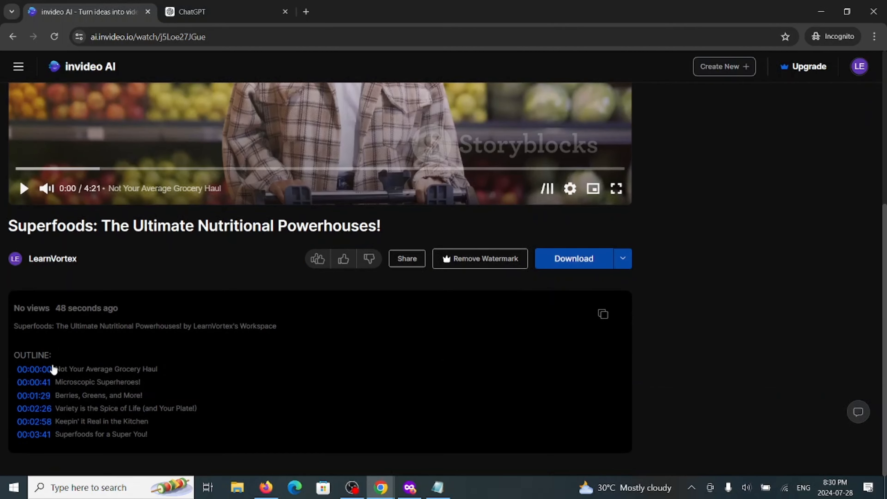
{"action": "mouse_move", "coordinate": [20, 314]}
{"action": "left_mouse_down"}
{"action": "mouse_move", "coordinate": [101, 381]}
{"action": "mouse_move", "coordinate": [165, 416]}
{"action": "left_mouse_up"}
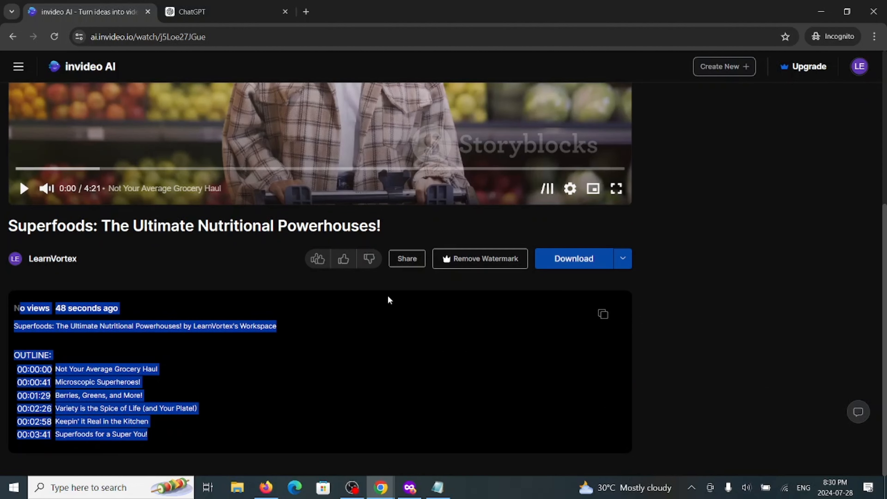
{"action": "scroll", "coordinate": [507, 326], "scroll_direction": "up", "scroll_amount": 6}
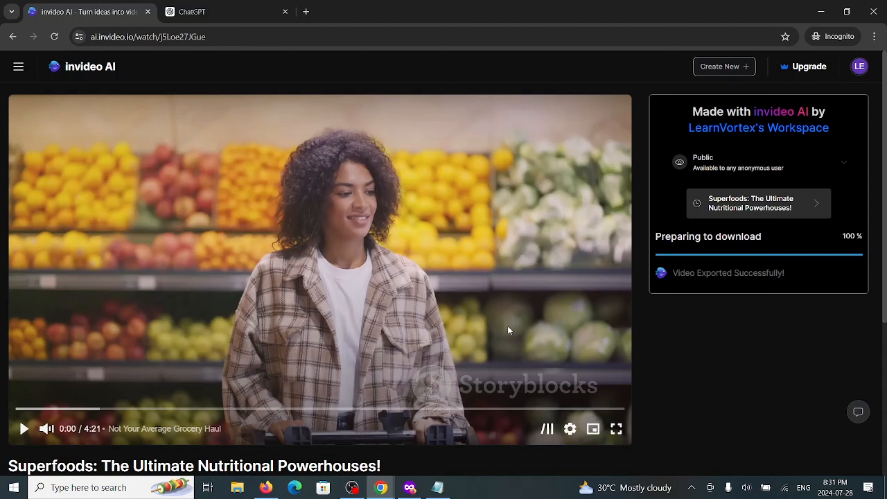